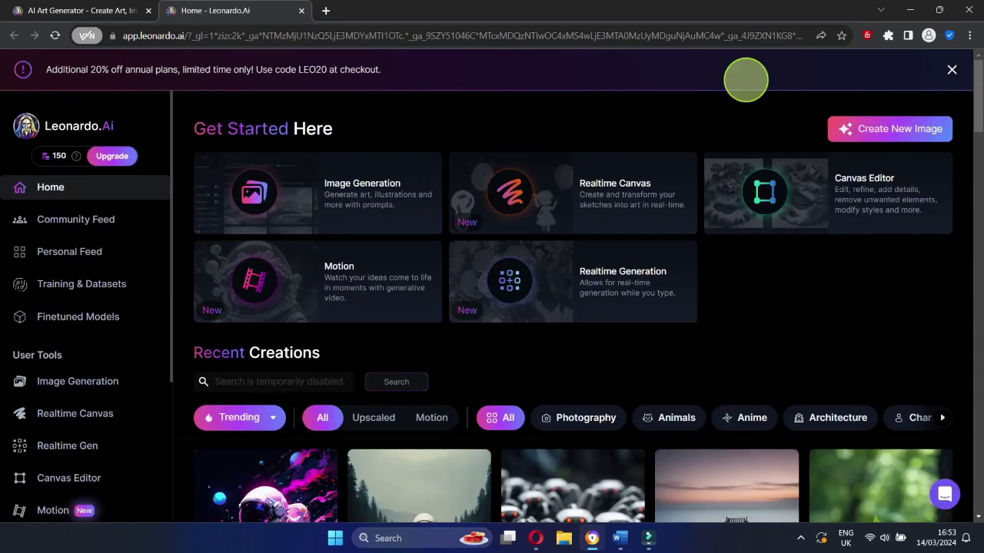
- Keep the Anime Pastel Dream model and set the aspect ratio to 16:9
{"action": "left_click", "coordinate": [379, 172]}
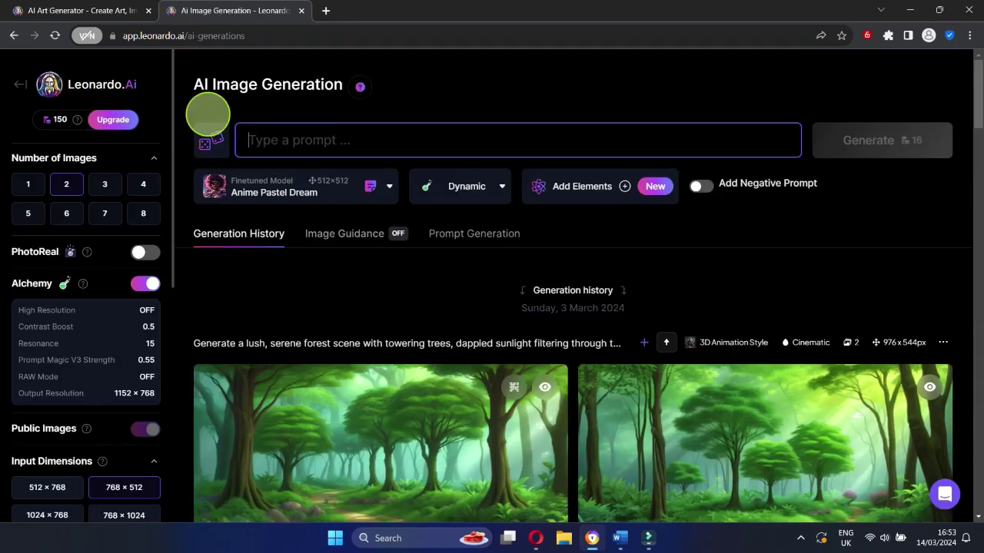
{"action": "left_click", "coordinate": [285, 183]}
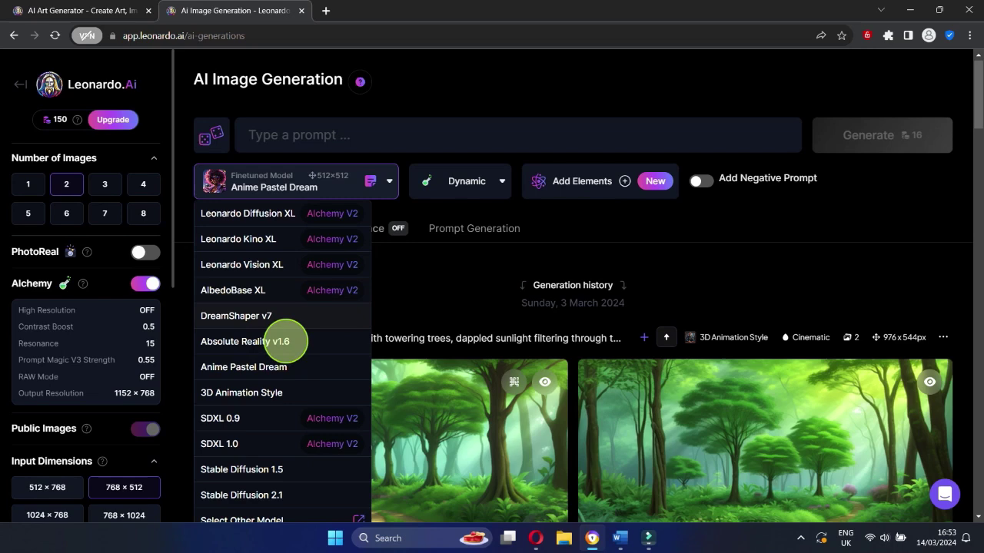
{"action": "left_click", "coordinate": [293, 373]}
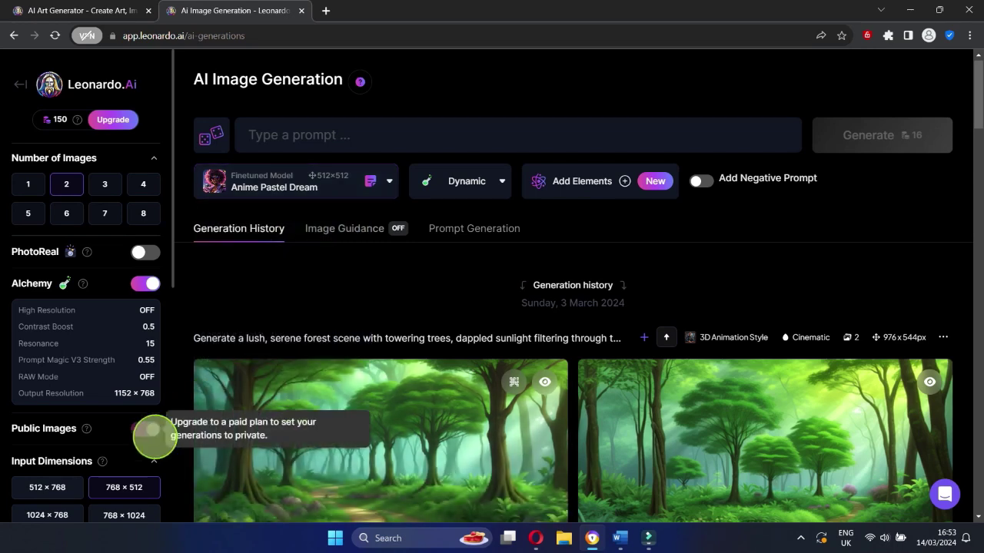
{"action": "scroll", "coordinate": [150, 435], "scroll_direction": "down", "scroll_amount": 2}
{"action": "left_click", "coordinate": [147, 457]}
{"action": "scroll", "coordinate": [152, 446], "scroll_direction": "down", "scroll_amount": 1}
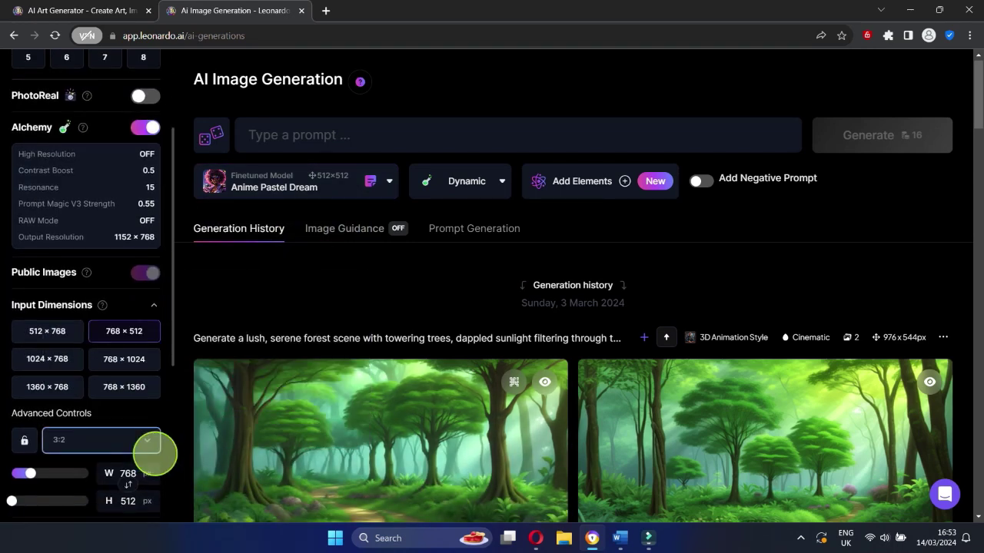
{"action": "left_click", "coordinate": [140, 441]}
{"action": "left_click", "coordinate": [113, 412]}
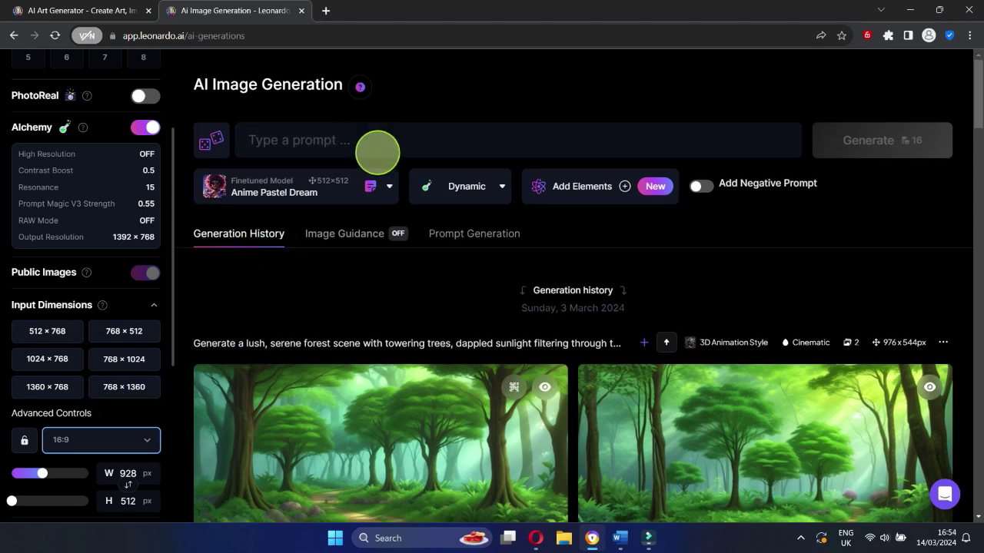
- Paste the spiky-haired anime boy in a red hoodie prompt and generate images
{"action": "left_click", "coordinate": [378, 140]}
{"action": "type", "text": "\"Generate a male anime character with spiky black hair, vibrant blue eyes, wearing a red hoodie, with a determined expression.\""}
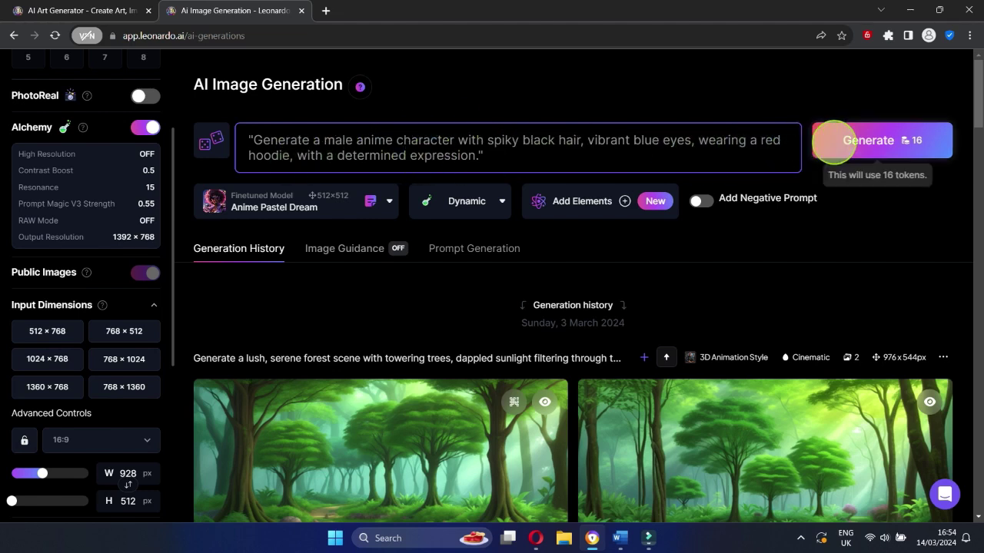
{"action": "left_click", "coordinate": [855, 147]}
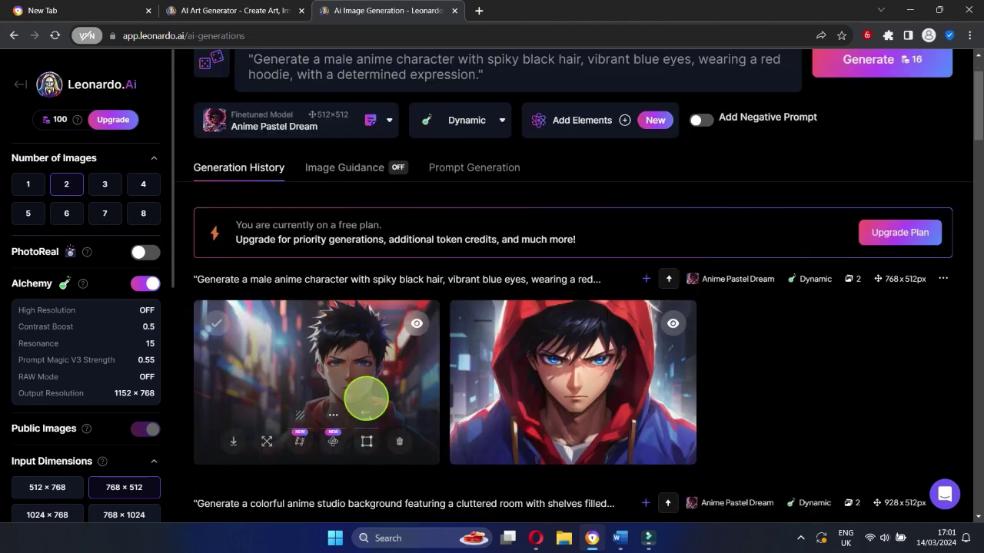
- Open the first generated anime boy image in the full-size viewer
{"action": "left_click", "coordinate": [362, 395]}
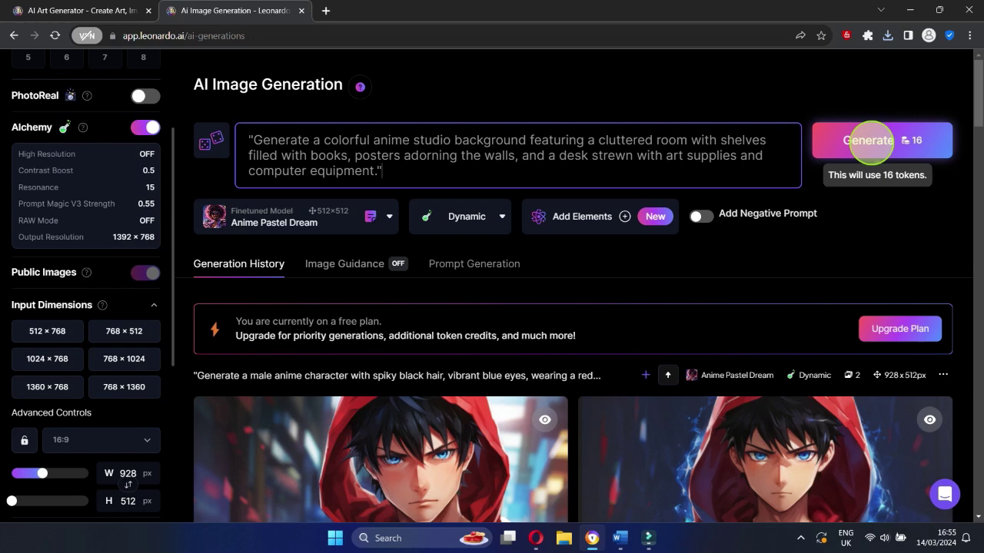
- Generate the cluttered anime studio backgrounds and enlarge the second result
{"action": "left_click", "coordinate": [871, 141]}
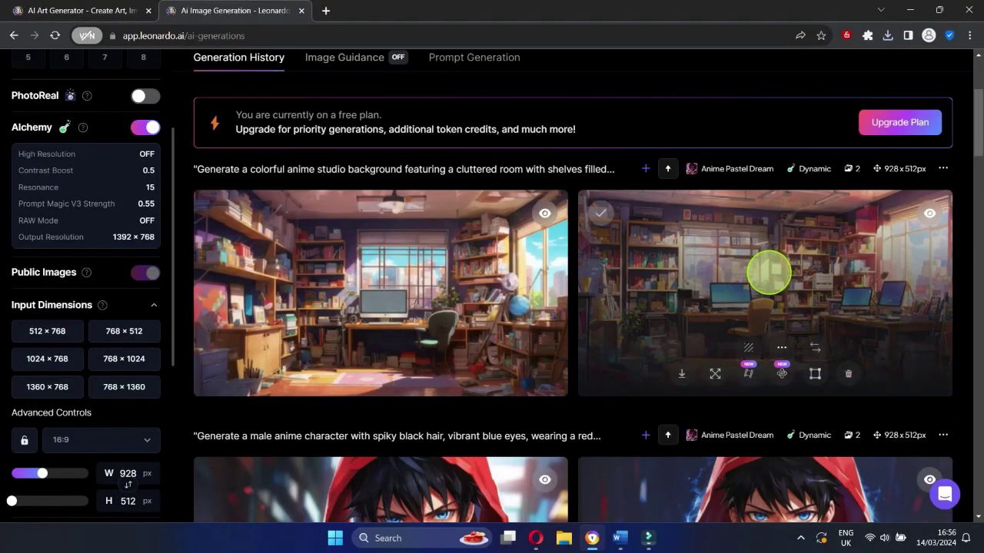
{"action": "left_click", "coordinate": [765, 270]}
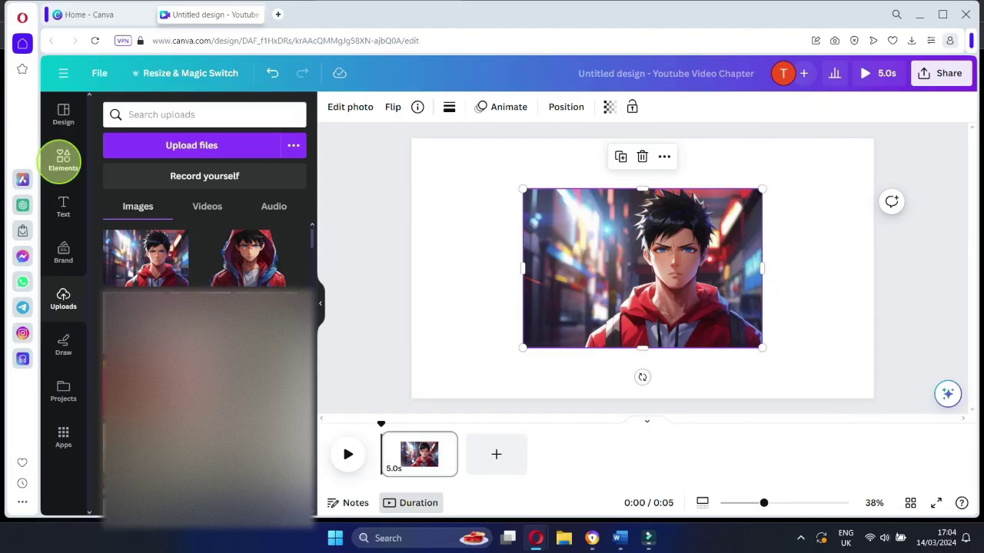
- Strip the city background from the anime character image with BG Remover
{"action": "left_click", "coordinate": [63, 162]}
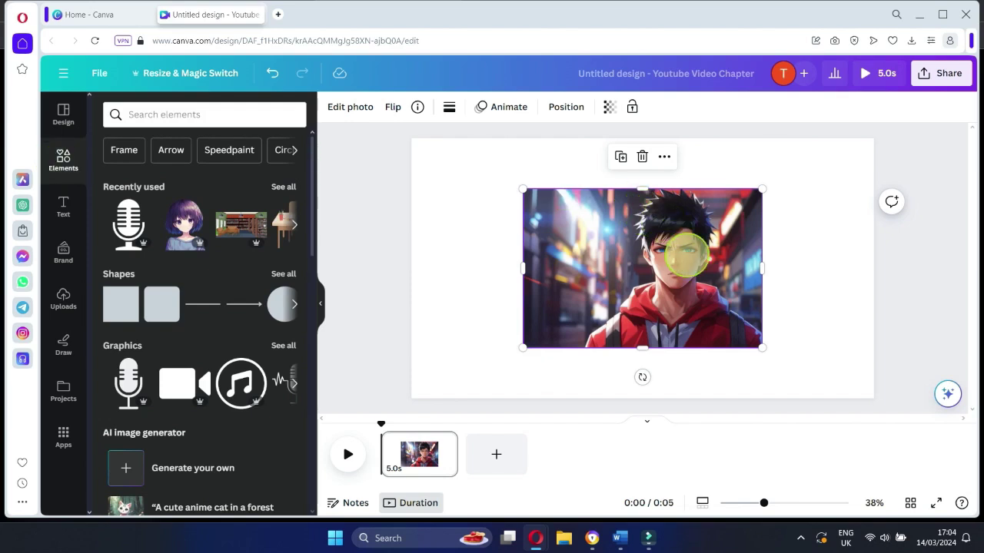
{"action": "left_click", "coordinate": [350, 107]}
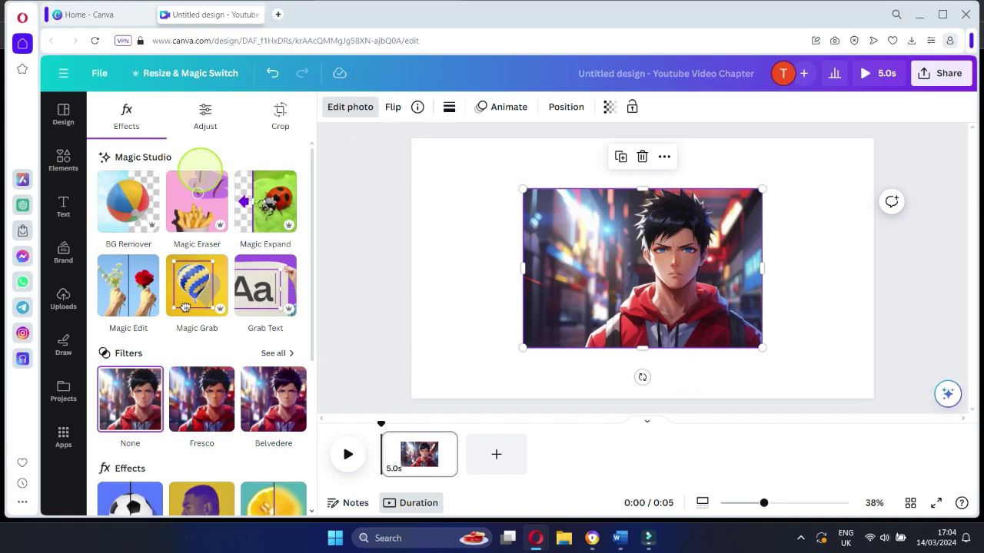
{"action": "left_click", "coordinate": [127, 202]}
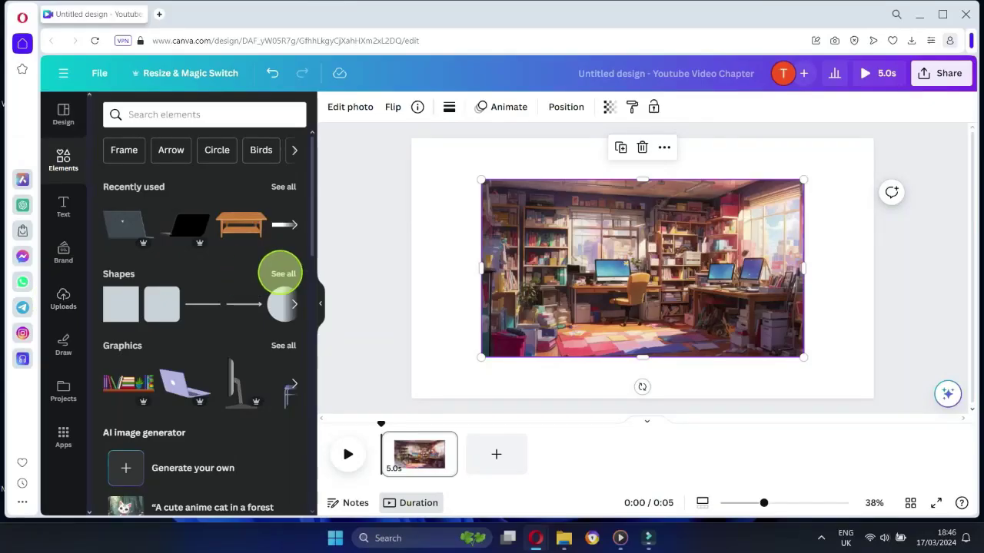
- Set the room image as the page background and add a table from an Elements search for 'tables'
{"action": "right_click", "coordinate": [517, 257]}
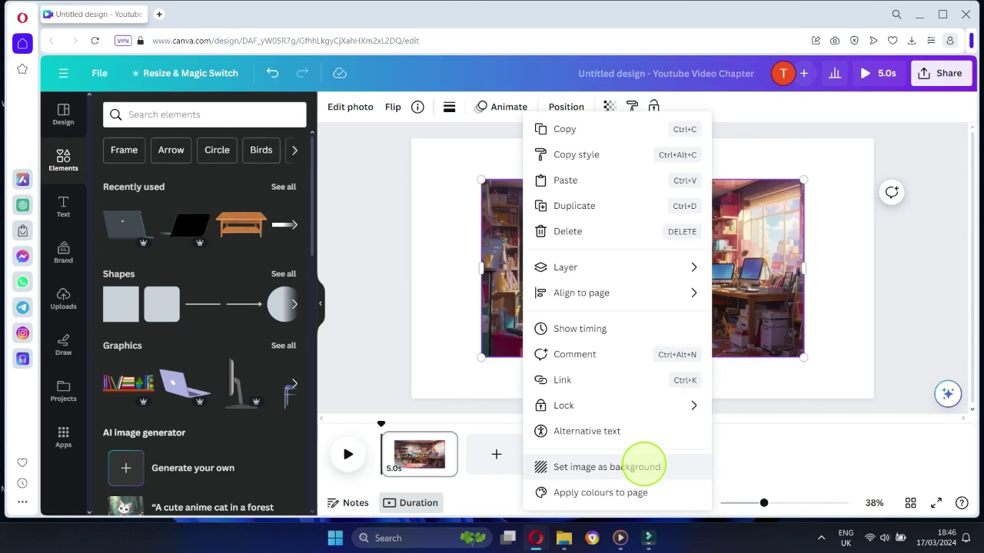
{"action": "left_click", "coordinate": [645, 466]}
{"action": "left_click", "coordinate": [196, 117]}
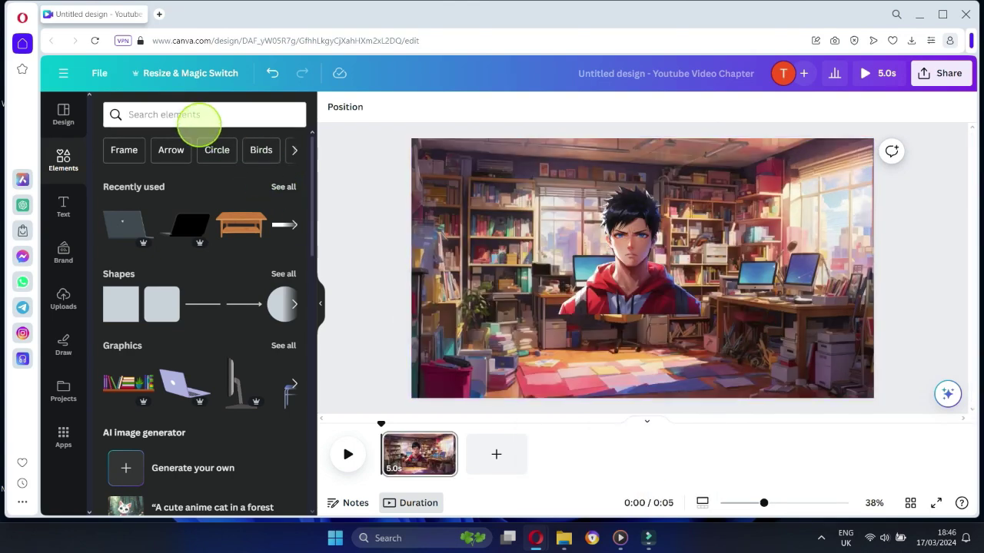
{"action": "type", "text": "tables"}
{"action": "key", "text": "Return"}
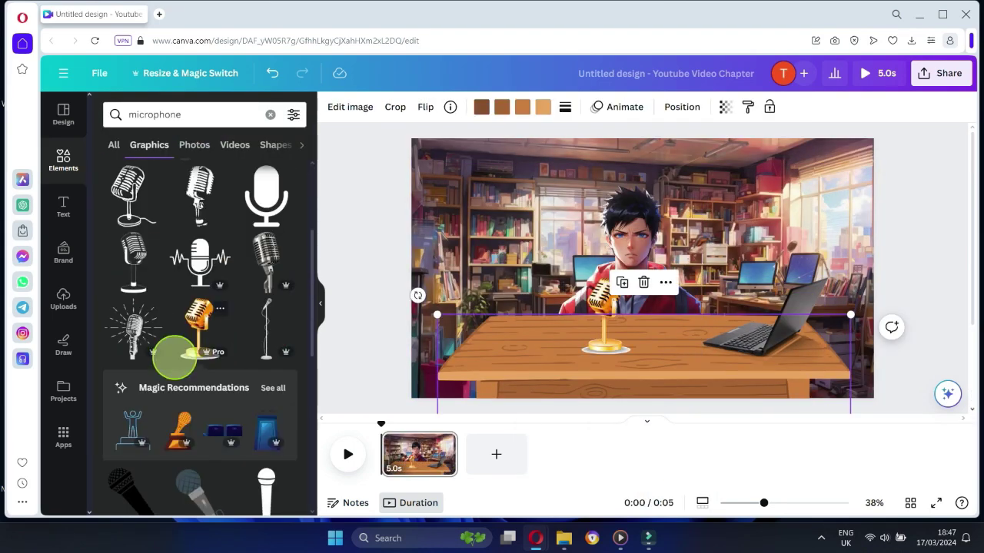
{"action": "scroll", "coordinate": [173, 349], "scroll_direction": "down", "scroll_amount": 3}
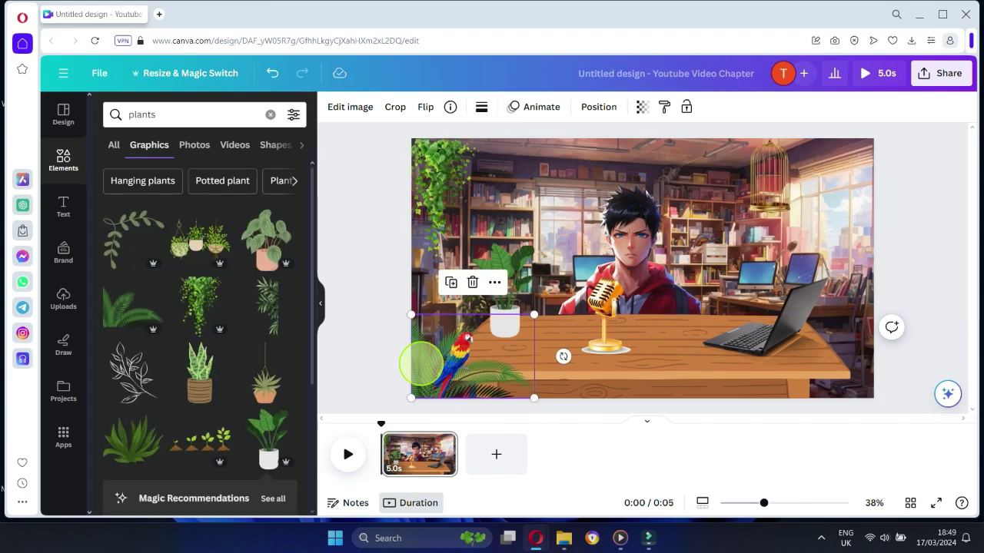
{"action": "left_click", "coordinate": [421, 365]}
{"action": "left_click", "coordinate": [373, 367]}
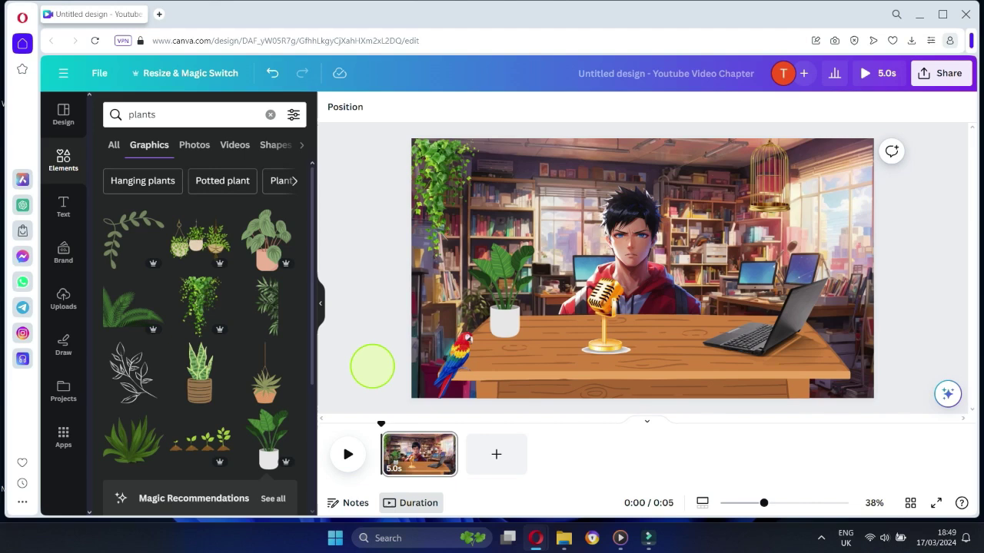
- Enlarge the laptop slightly and shift it left and down on the table
{"action": "left_click", "coordinate": [738, 341]}
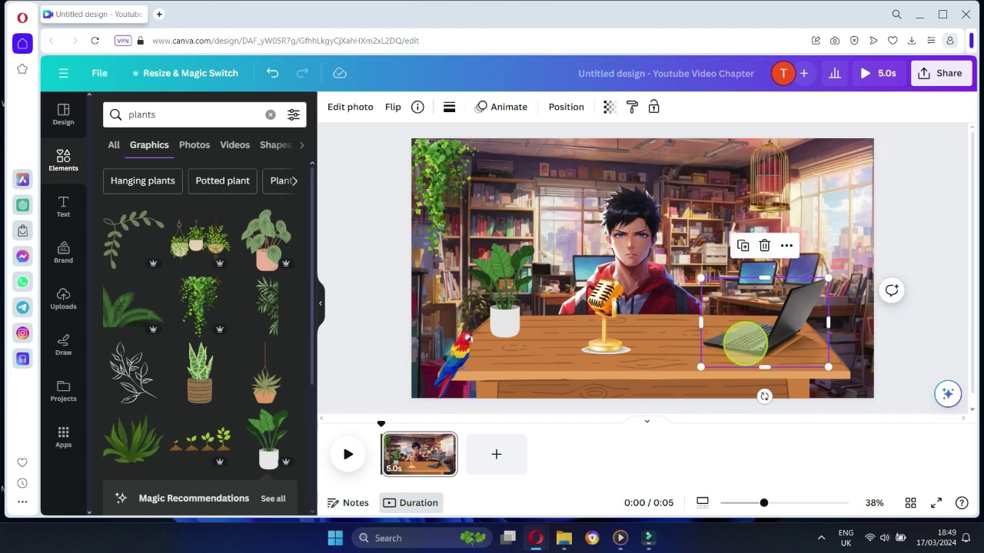
{"action": "mouse_move", "coordinate": [829, 279]}
{"action": "left_mouse_down"}
{"action": "mouse_move", "coordinate": [845, 274]}
{"action": "mouse_move", "coordinate": [836, 284]}
{"action": "left_mouse_up"}
{"action": "left_click_drag", "start_coordinate": [790, 325], "coordinate": [771, 326]}
{"action": "left_click", "coordinate": [919, 197]}
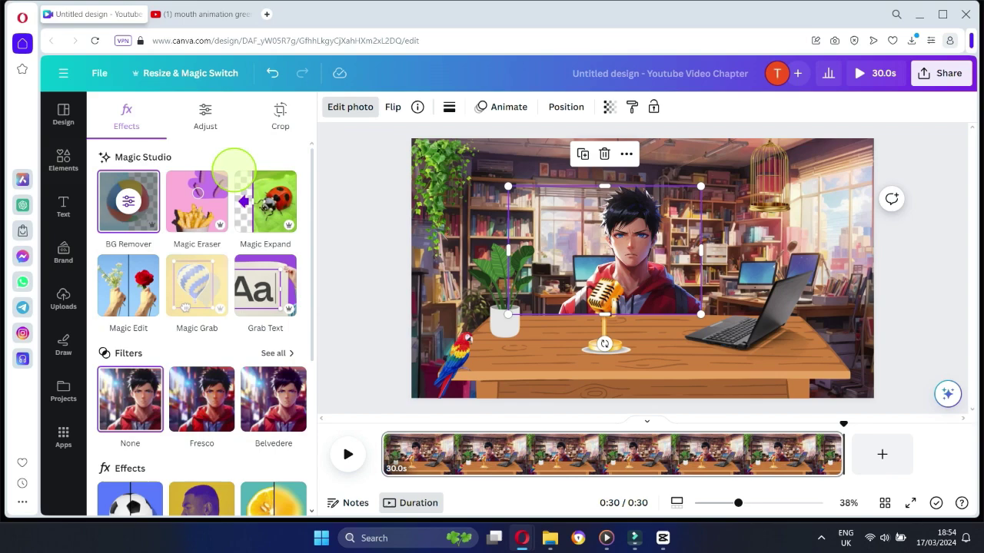
- Erase the character's mouth with Magic Eraser
{"action": "left_click", "coordinate": [206, 192]}
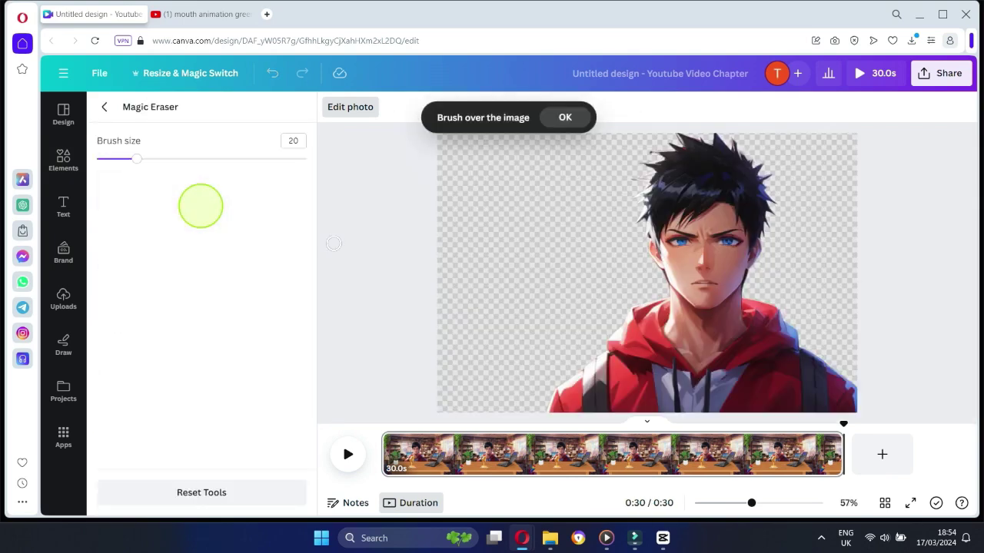
{"action": "mouse_move", "coordinate": [711, 287]}
{"action": "left_mouse_down"}
{"action": "mouse_move", "coordinate": [703, 285]}
{"action": "mouse_move", "coordinate": [715, 289]}
{"action": "left_mouse_up"}
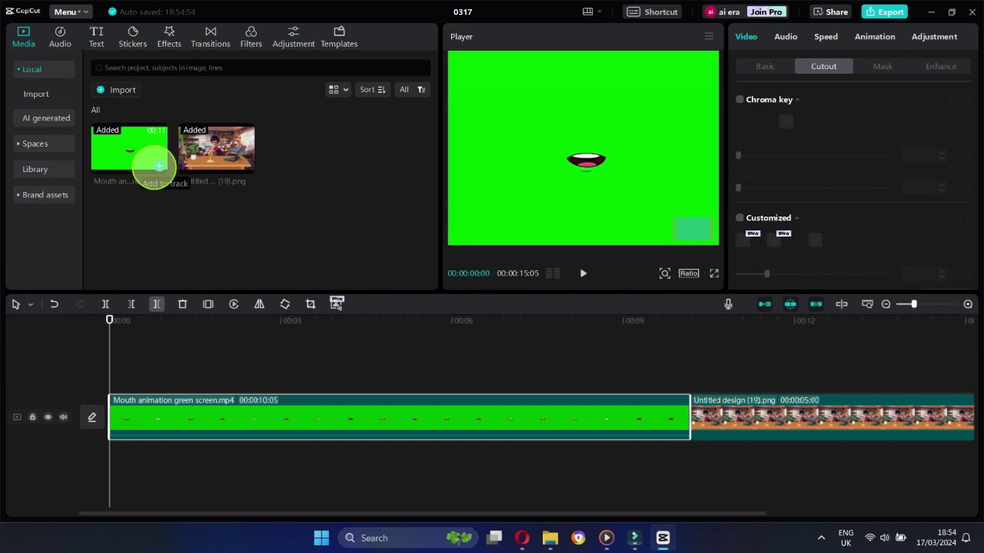
- Put the mouth clip on a track above the image and key out its green at Strength and Shadow 100
{"action": "key", "text": "ctrl+z"}
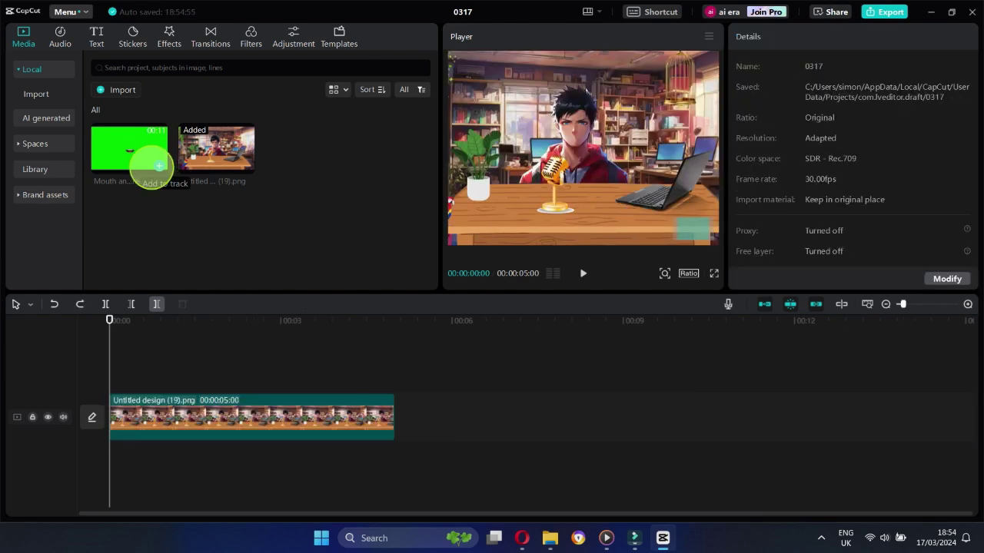
{"action": "left_click_drag", "start_coordinate": [131, 154], "coordinate": [110, 375]}
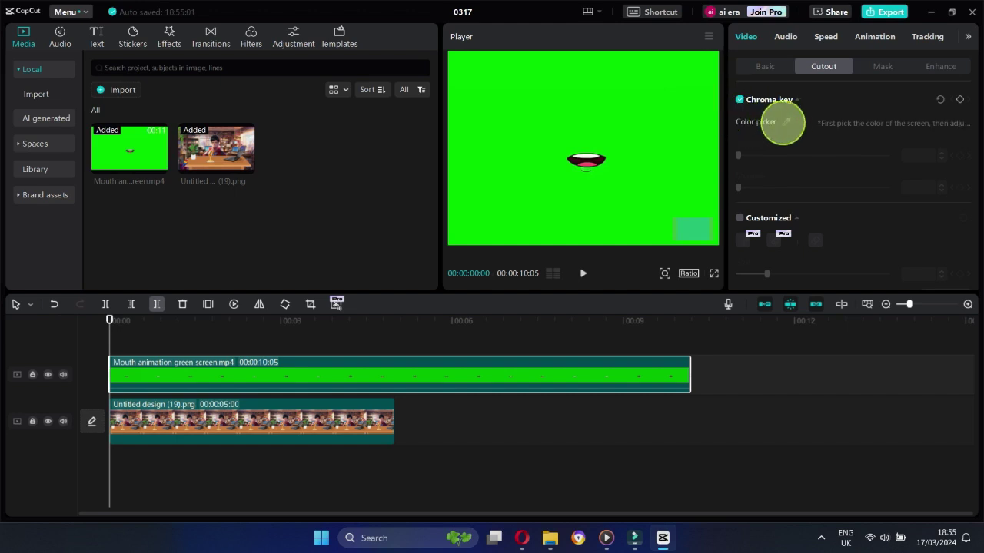
{"action": "left_click", "coordinate": [786, 122]}
{"action": "left_click", "coordinate": [684, 141]}
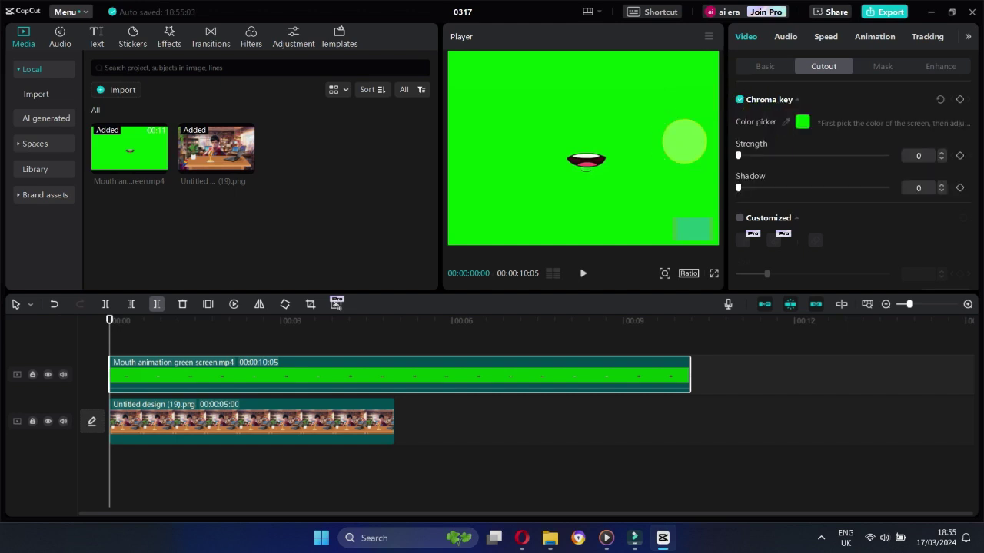
{"action": "left_click_drag", "start_coordinate": [738, 155], "coordinate": [906, 153]}
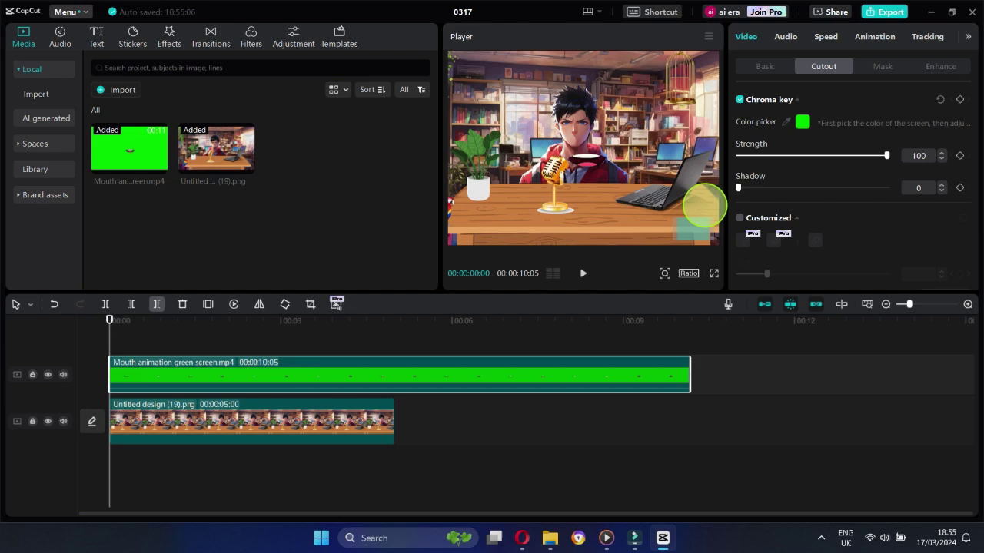
{"action": "left_click_drag", "start_coordinate": [739, 188], "coordinate": [893, 194]}
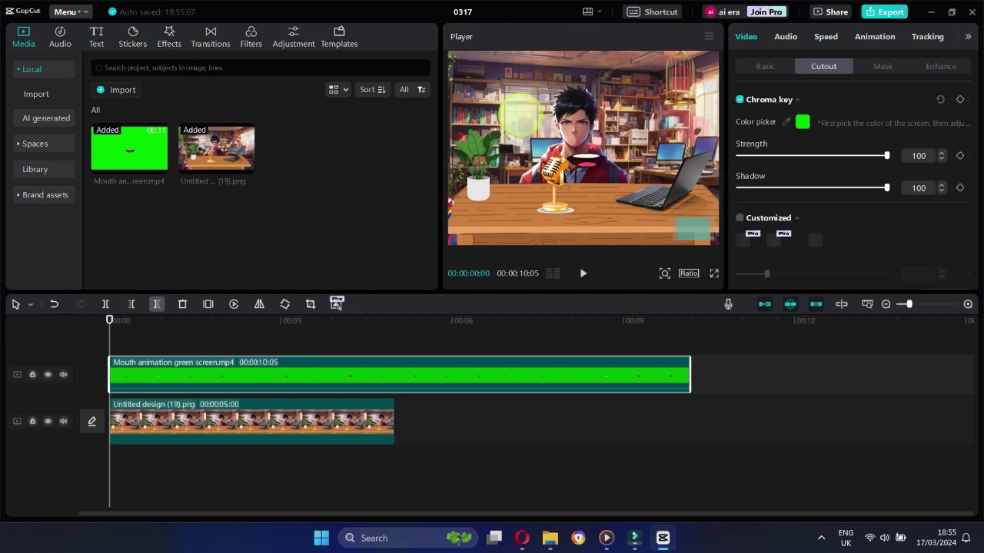
- Move the keyed mouth overlay down and right onto the character's face
{"action": "left_click_drag", "start_coordinate": [521, 116], "coordinate": [538, 152]}
{"action": "left_click_drag", "start_coordinate": [470, 104], "coordinate": [492, 132]}
{"action": "left_click", "coordinate": [572, 231]}
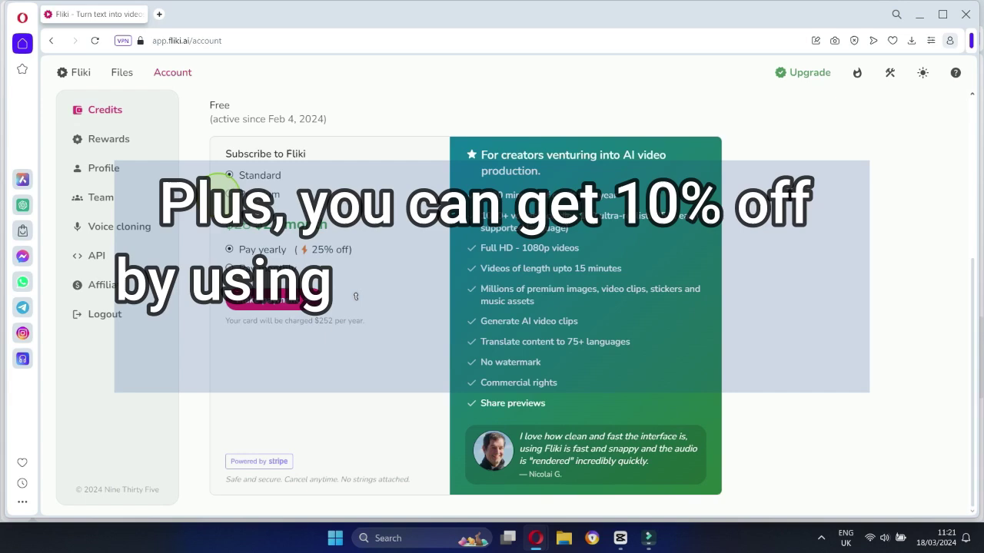
- Scroll through the Fliki account page's credits and subscription card
{"action": "scroll", "coordinate": [336, 186], "scroll_direction": "up", "scroll_amount": 4}
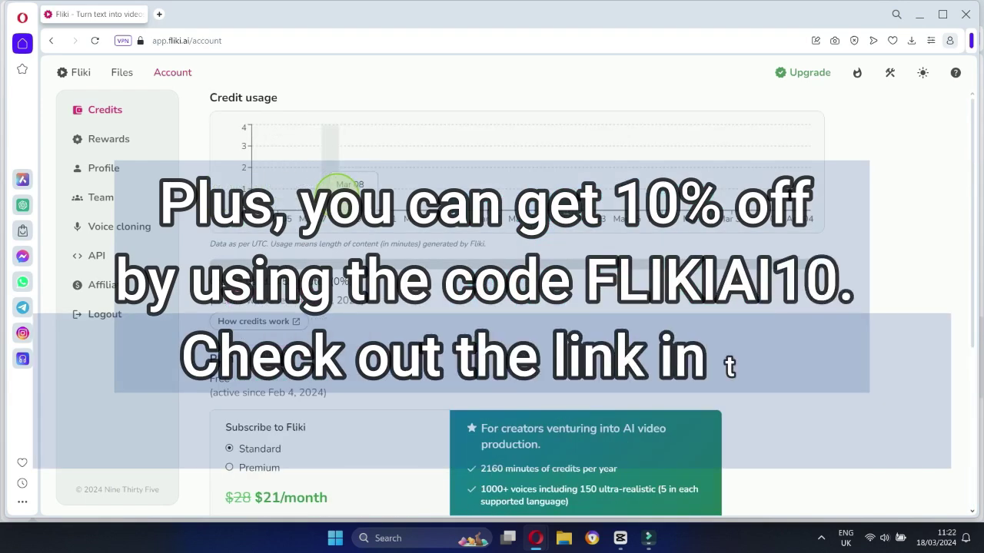
{"action": "scroll", "coordinate": [336, 187], "scroll_direction": "down", "scroll_amount": 4}
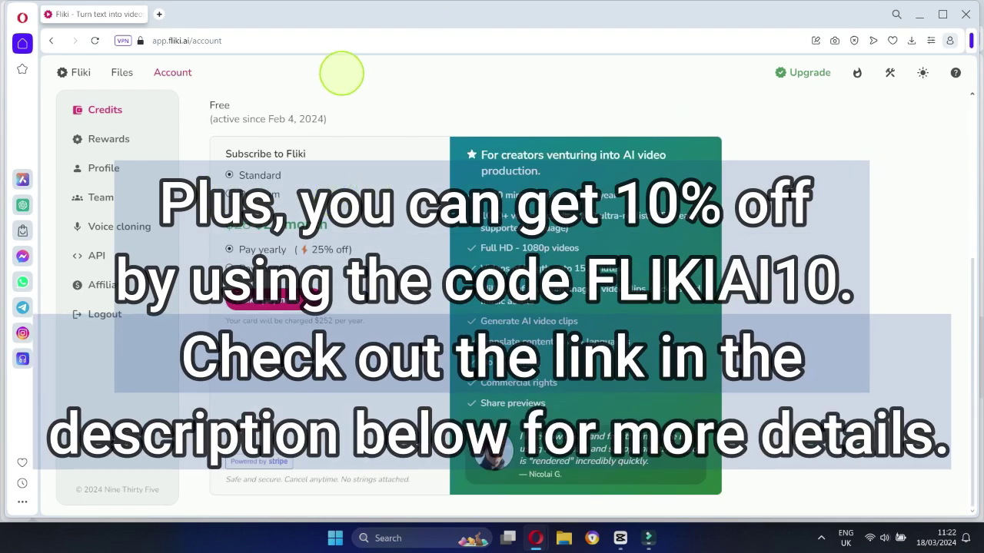